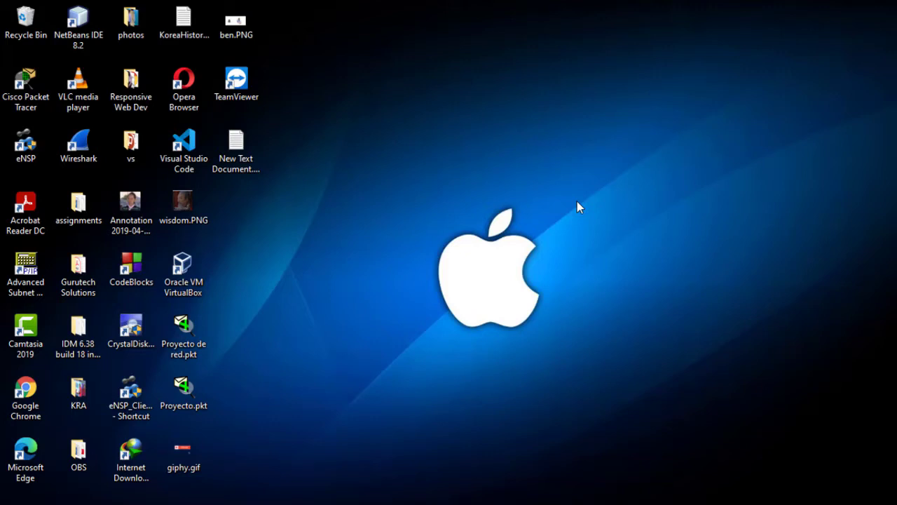
Open New Text Document.txt from the desktop and enter the heading TOOLS with a dotted line beneath it
left_click(243, 150)
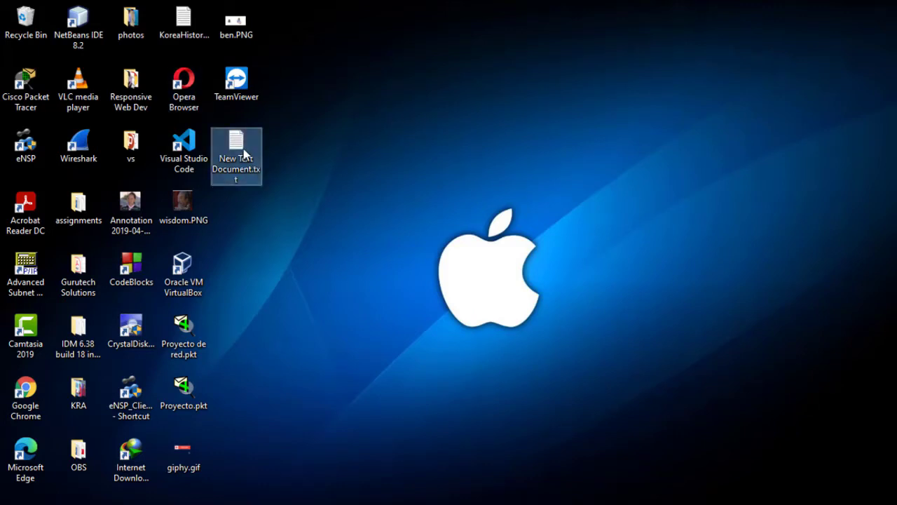
double_click(243, 150)
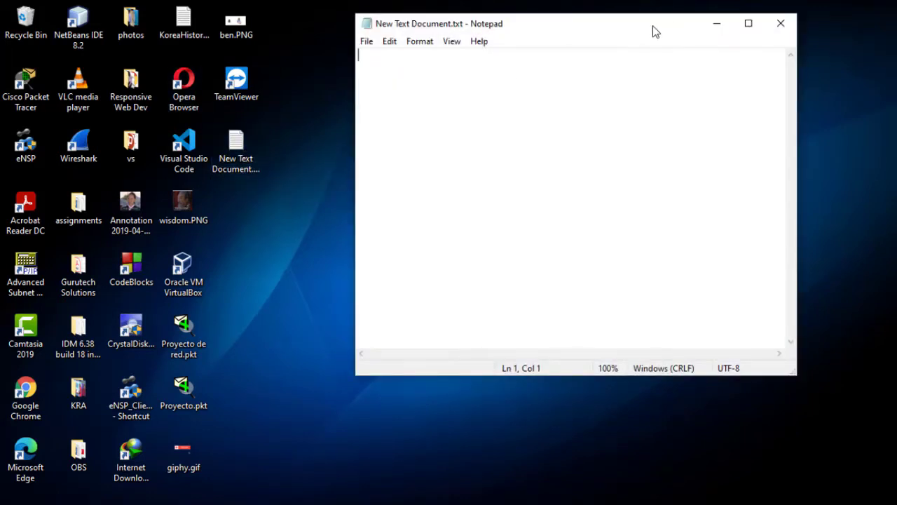
left_click_drag(652, 30, 640, 73)
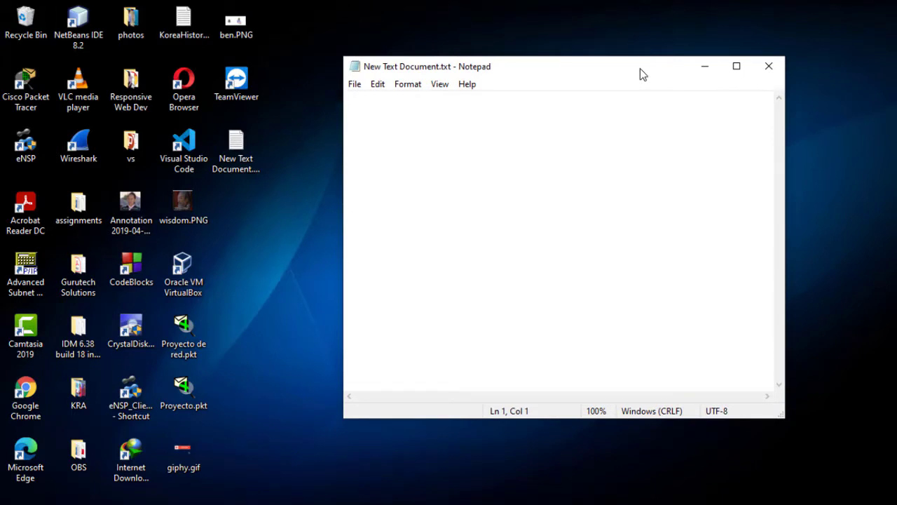
type("TOOLS")
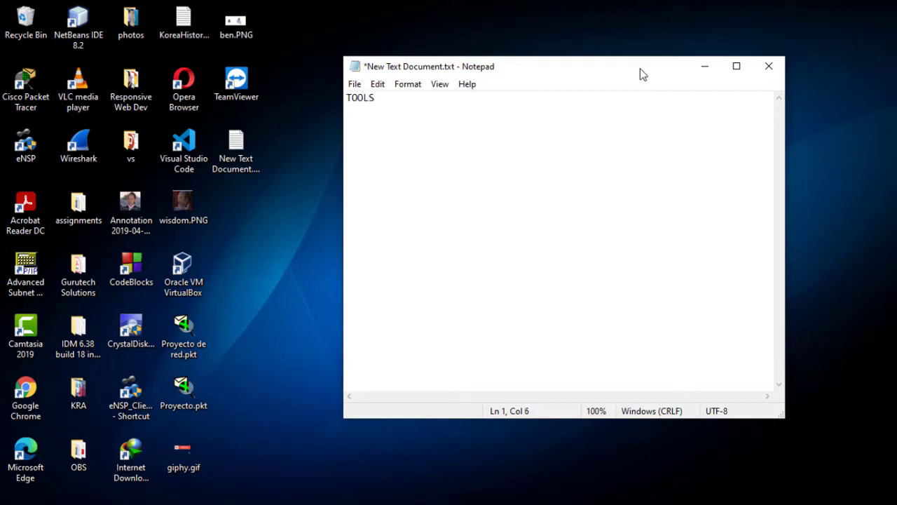
key("Return")
type("...............")
key("Return")
Add the entry "FLASH DISK----4GB" below the heading, followed by a dotted separator line
type("FLASK DISK")
key("BackSpace")
key("BackSpace")
key("BackSpace")
key("BackSpace")
key("BackSpace")
key("BackSpace")
type("H DISK")
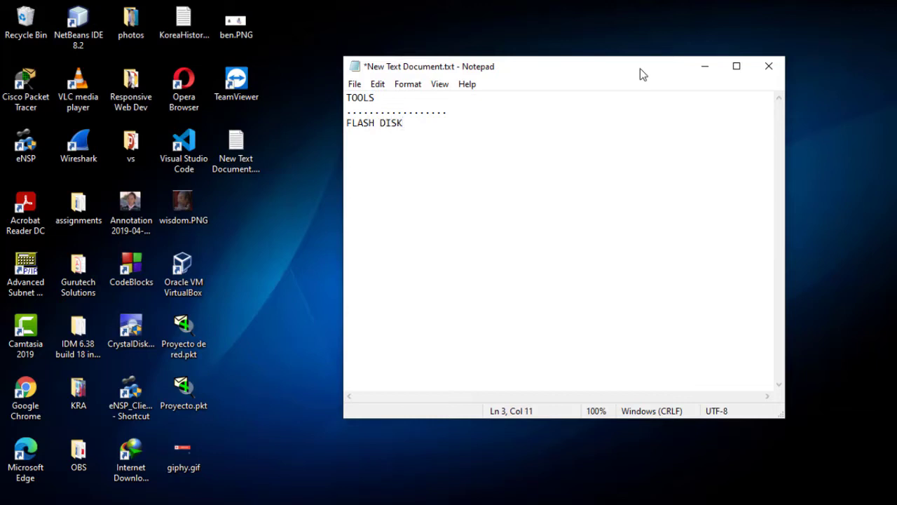
type("---")
type("--")
key("BackSpace")
type("4")
key("BackSpace")
type("4GB")
key("Return")
type("........")
key("Return")
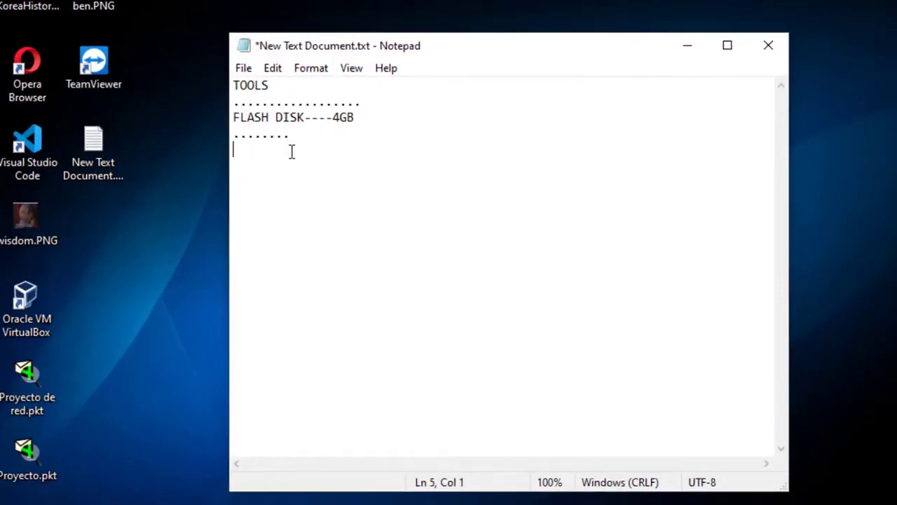
Add the entry "WINDOWS 10 IMAGE--ISO FILE" to the tools list, followed by a dotted separator line
type("WINDOWS 10 ")
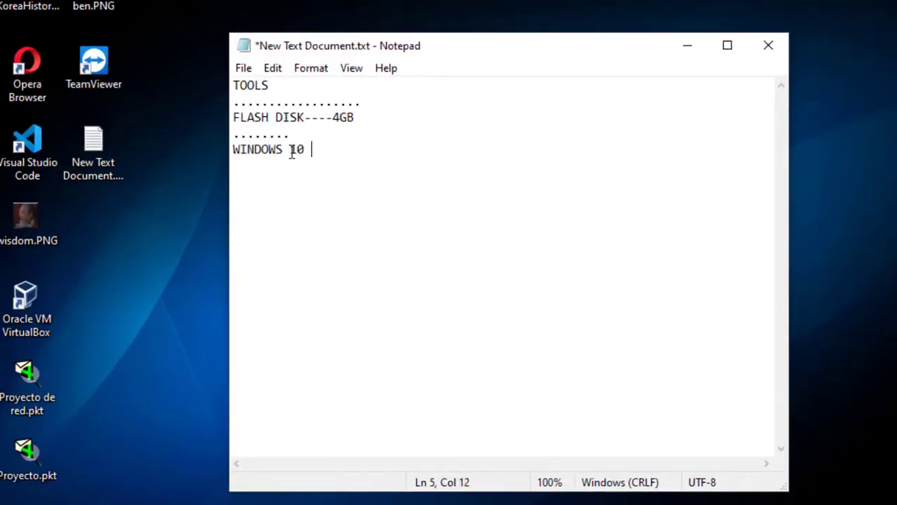
type("IMAGE--IS")
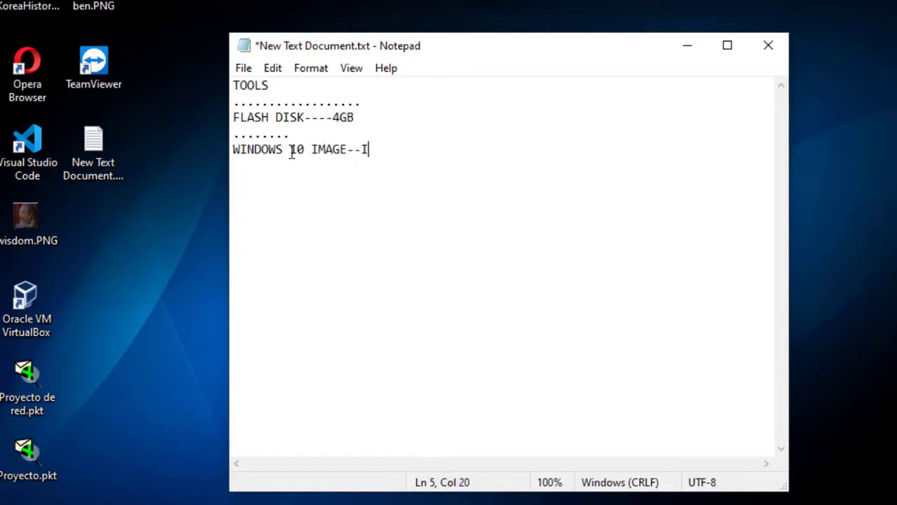
type("O FILE")
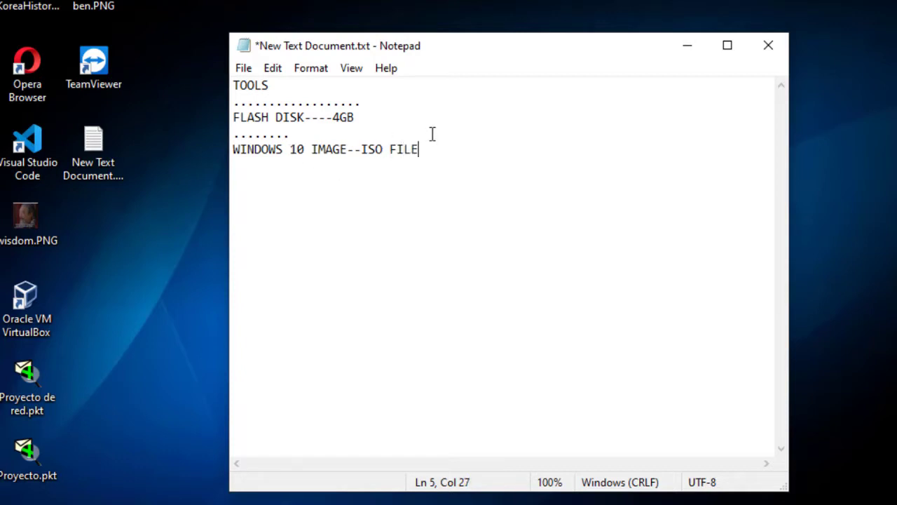
key("Return")
type(".....")
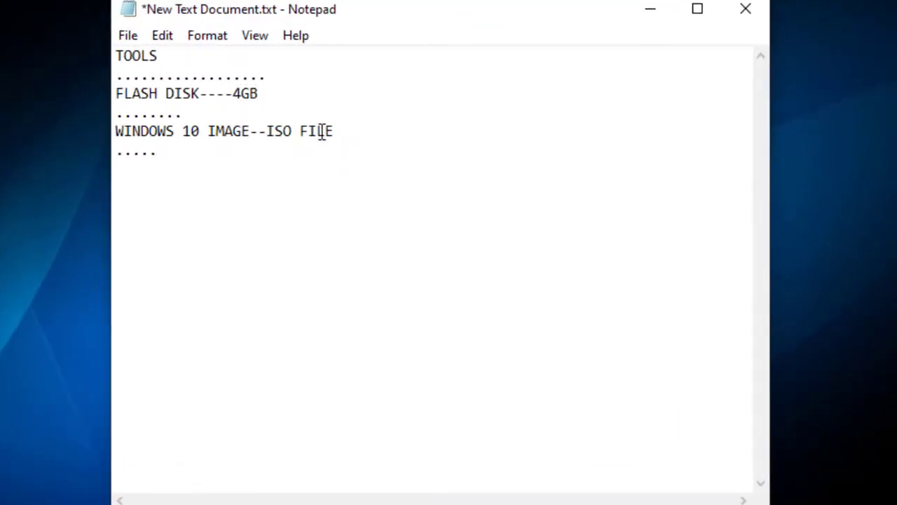
Add RUFUS as the last entry of the tools list, with a dotted line beneath it
key("Return")
type("RUFUS")
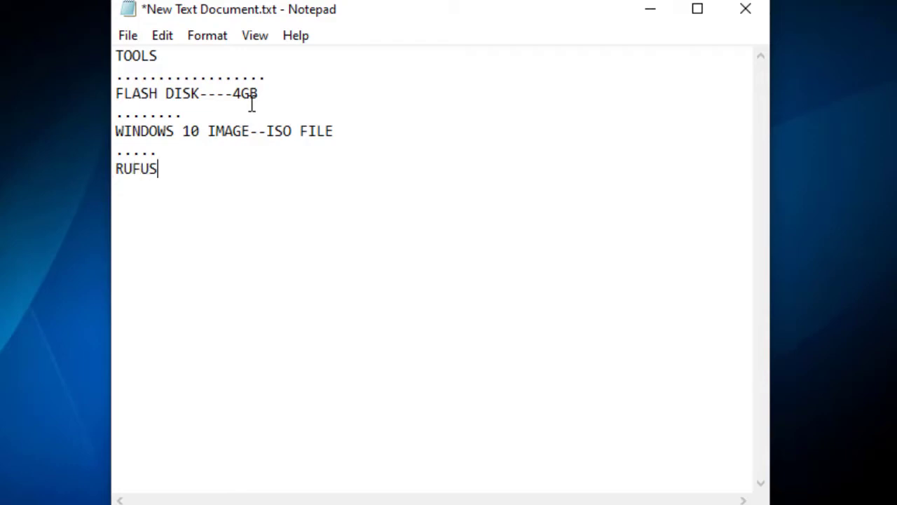
key("Return")
type("......")
left_click_drag(175, 171, 116, 133)
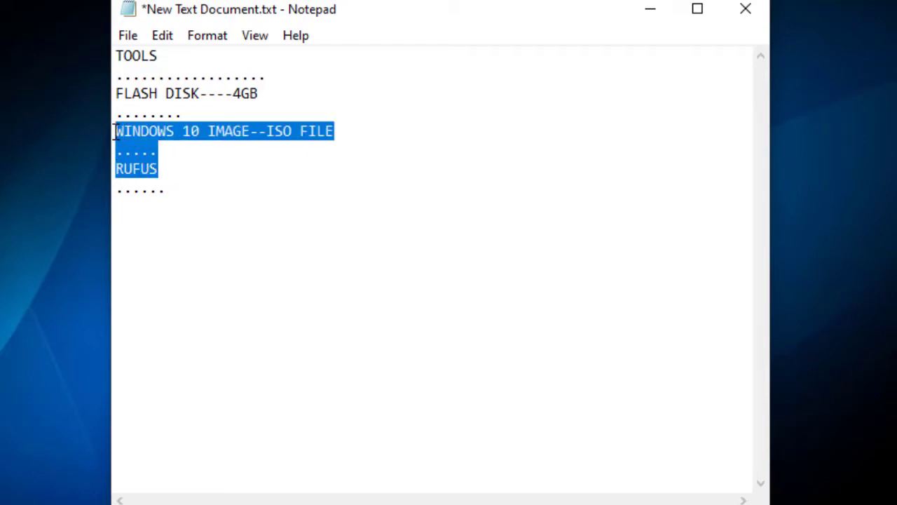
left_click(174, 157)
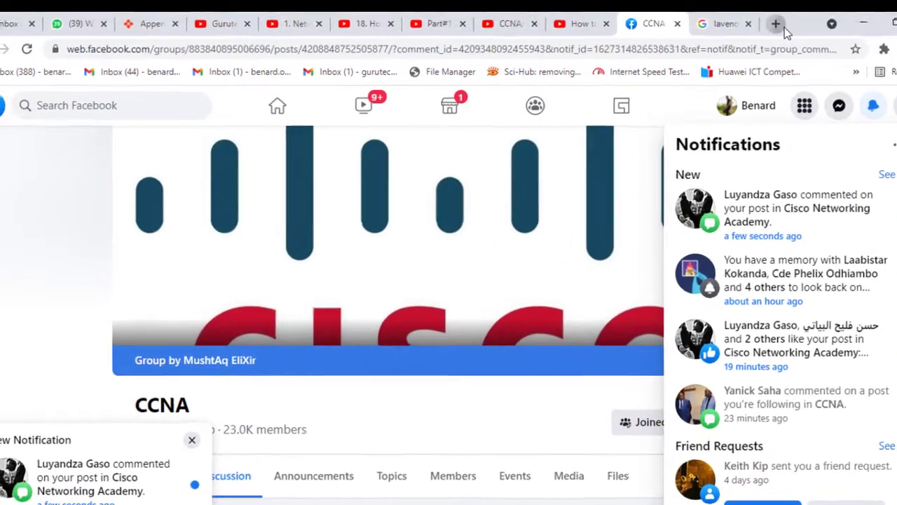
Switch to Chrome and open getintopc.com in a new tab
left_click(784, 27)
type("GET")
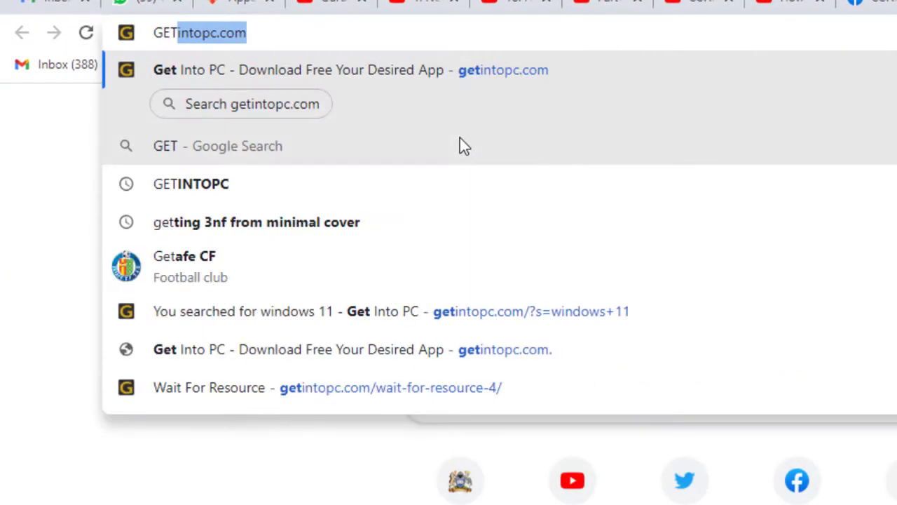
key("Return")
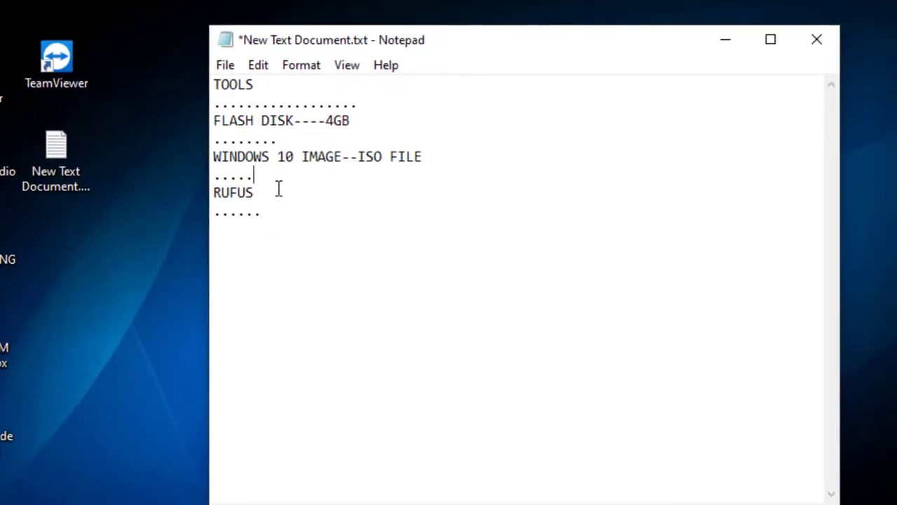
left_click_drag(278, 189, 217, 116)
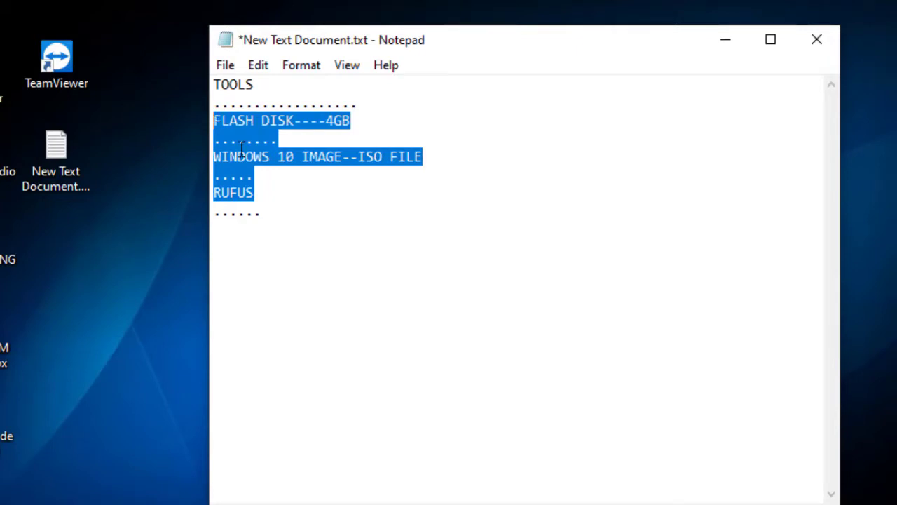
left_click(377, 159)
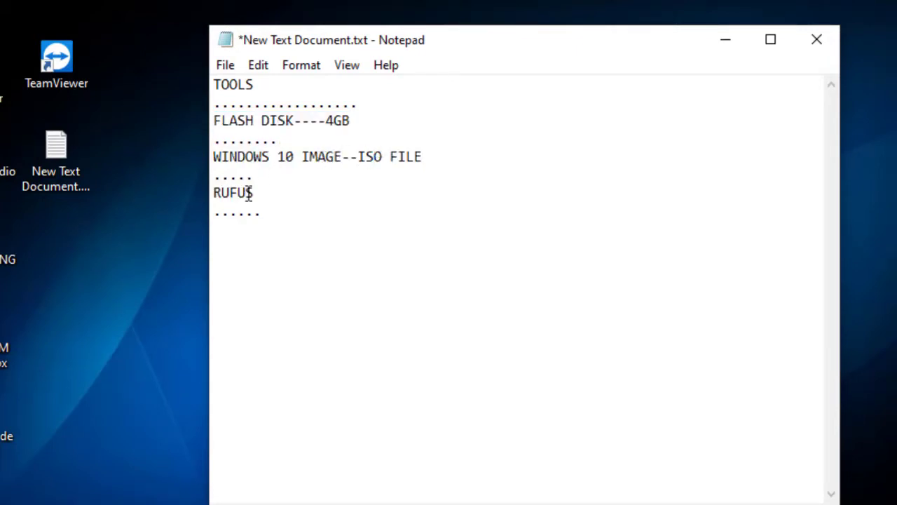
left_click(275, 188)
left_click_drag(262, 192, 214, 194)
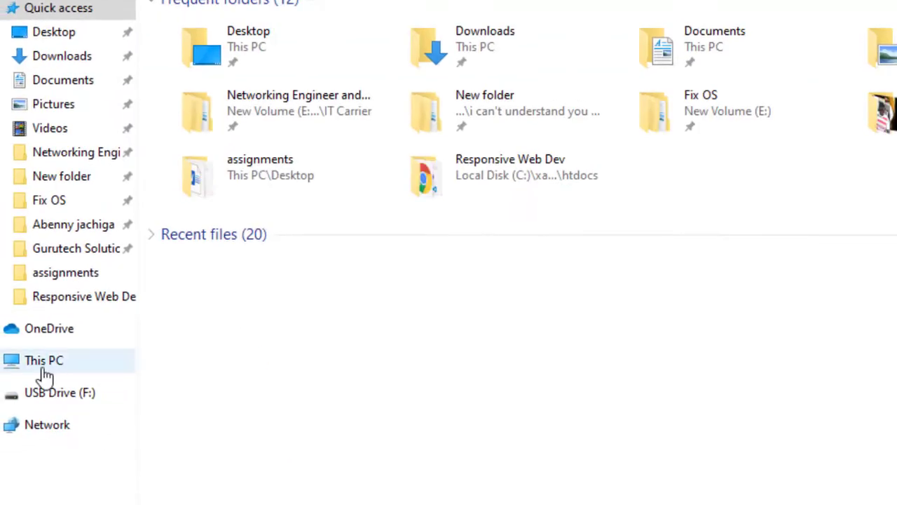
Switch to File Explorer and open the ISO folder inside Fix OS on the E: drive
left_click(44, 366)
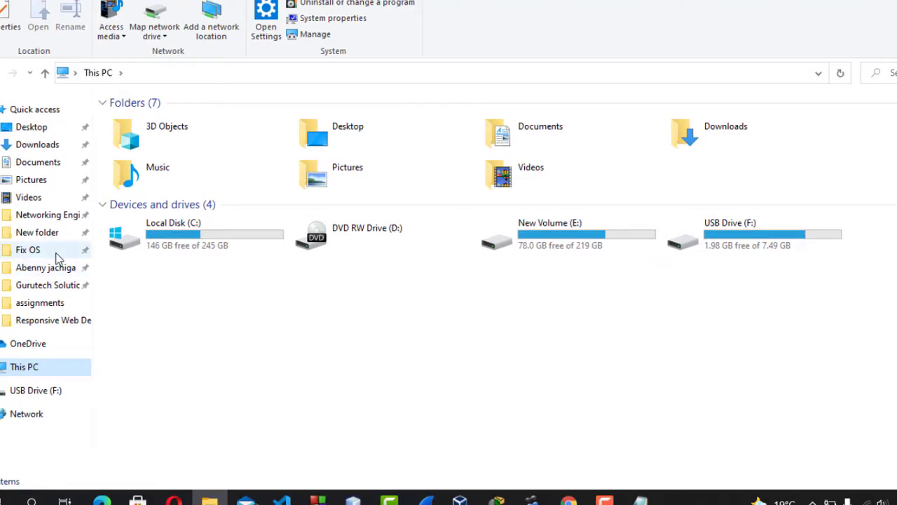
left_click(55, 251)
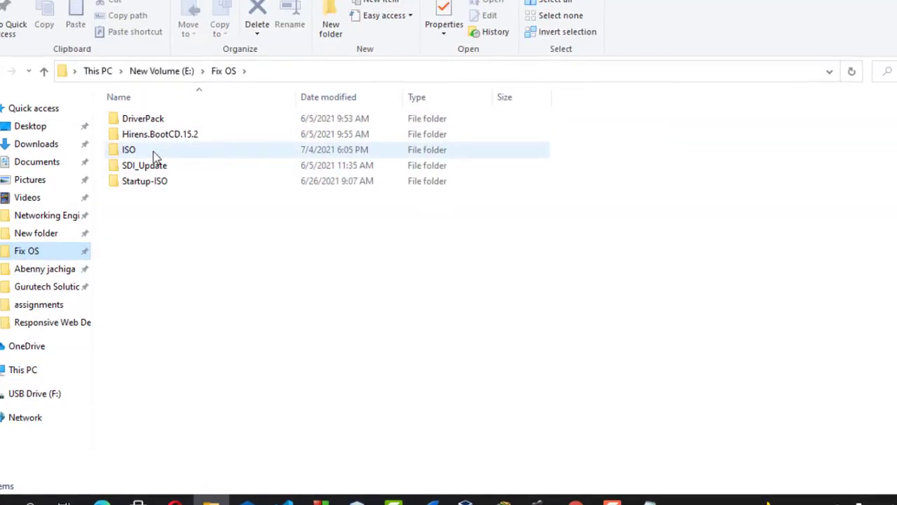
double_click(140, 150)
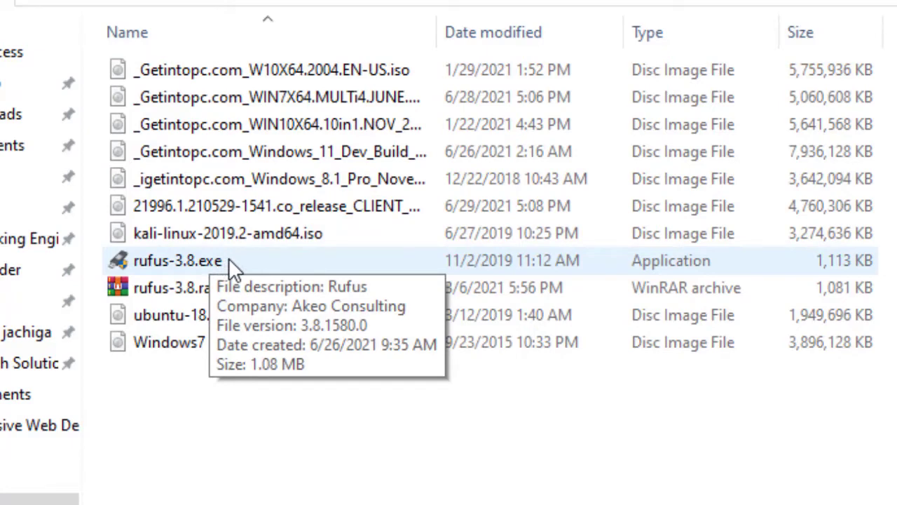
Run rufus-3.8.exe as administrator and move its window to a convenient place
right_click(228, 258)
left_click(205, 264)
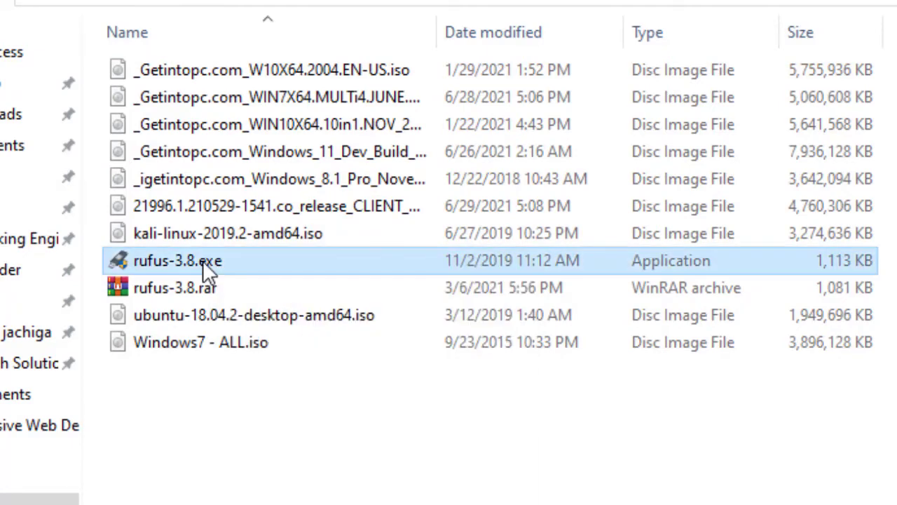
right_click(201, 260)
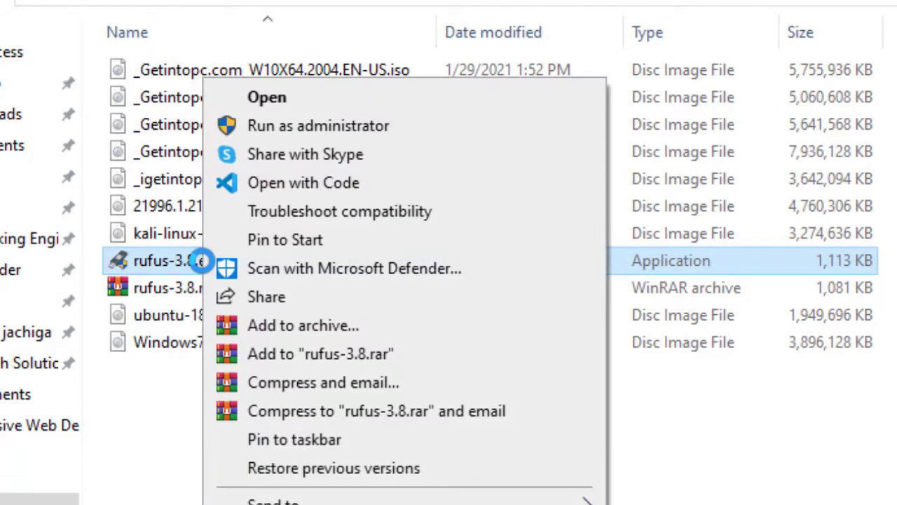
left_click(298, 129)
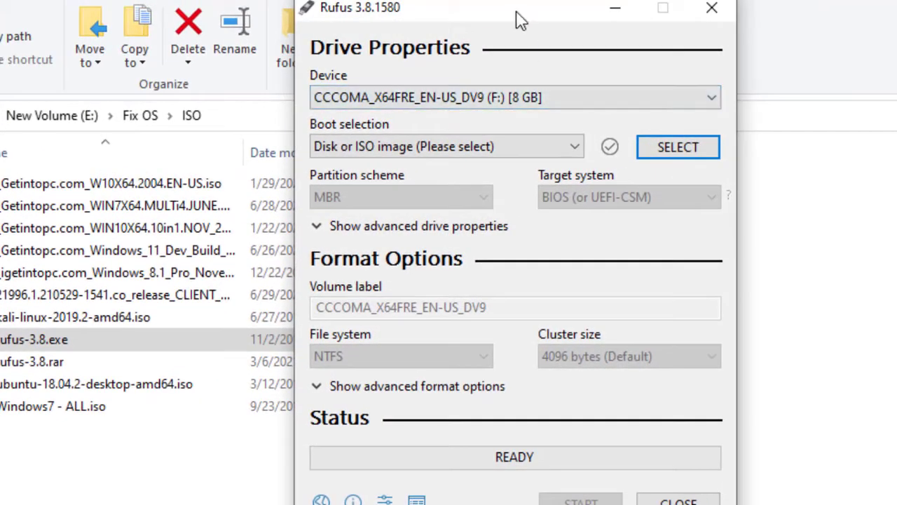
left_click_drag(516, 11, 440, 38)
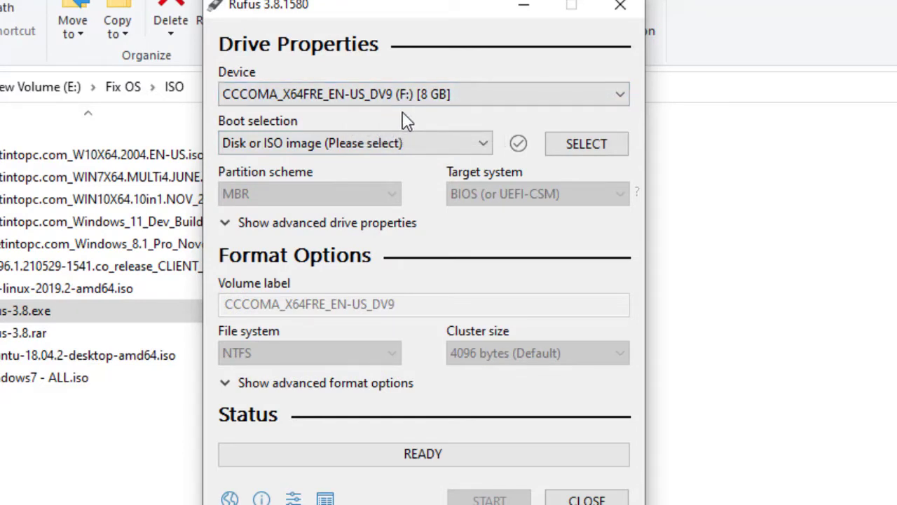
Check that the 8 GB USB drive F: is the target device and load _Getintopc.com_W10X64.2004.EN-US.iso as the boot image
left_click(251, 98)
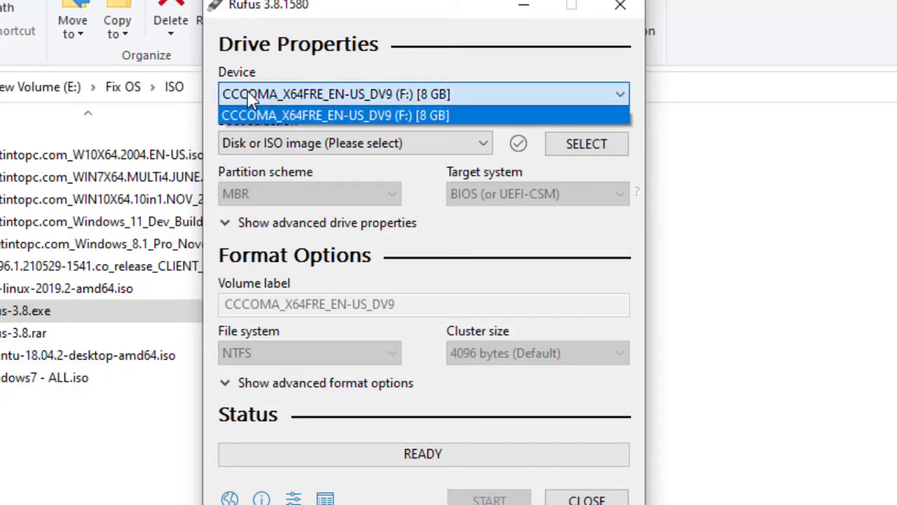
left_click(250, 99)
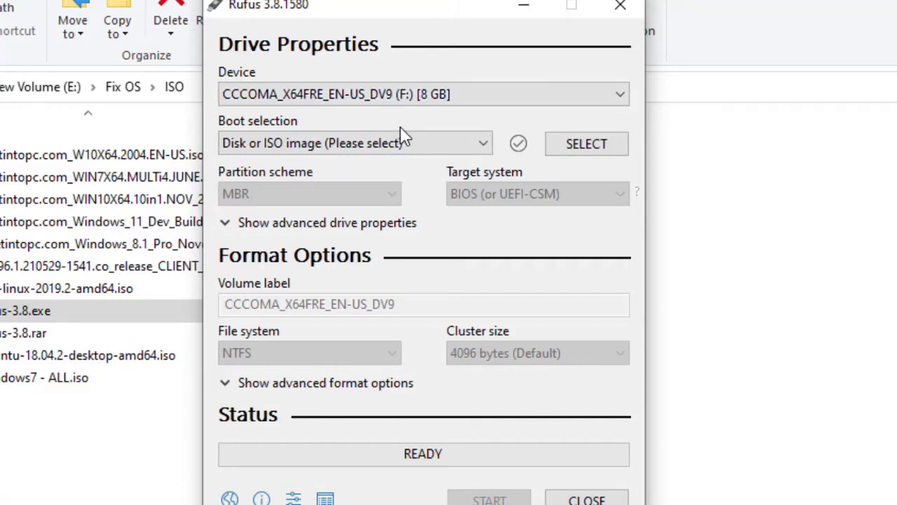
left_click(593, 146)
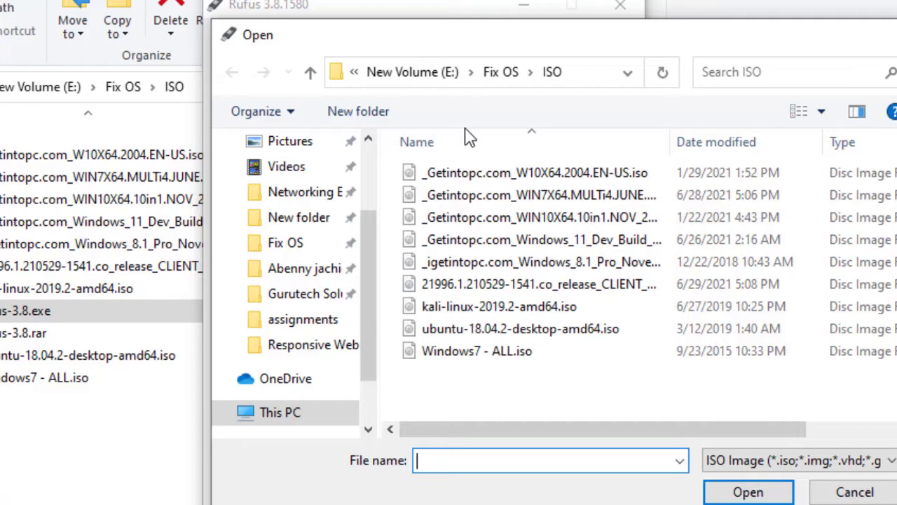
left_click(567, 174)
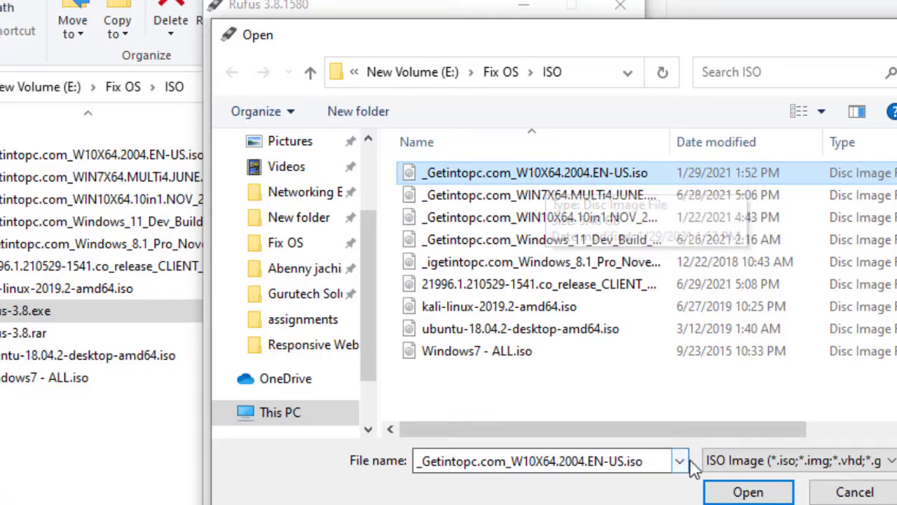
left_click(748, 493)
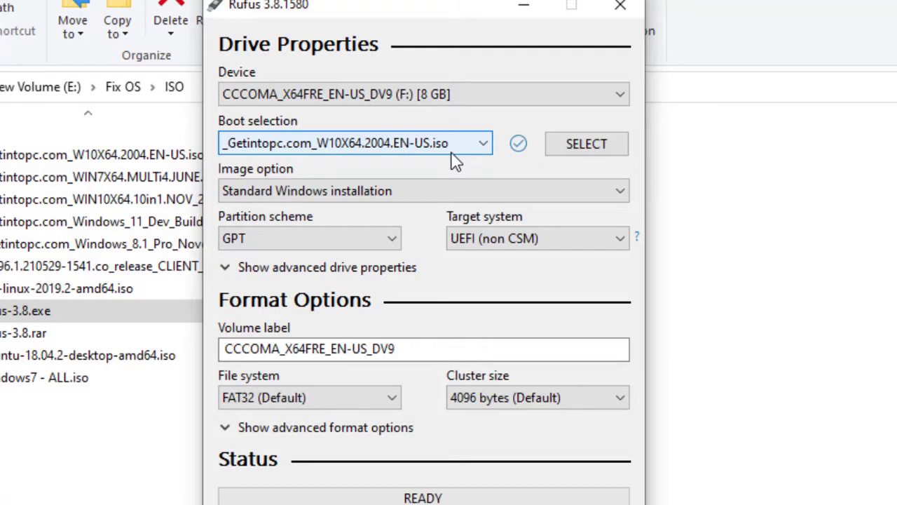
Set the partition scheme to MBR for the Windows 10 USB drive
left_click(379, 239)
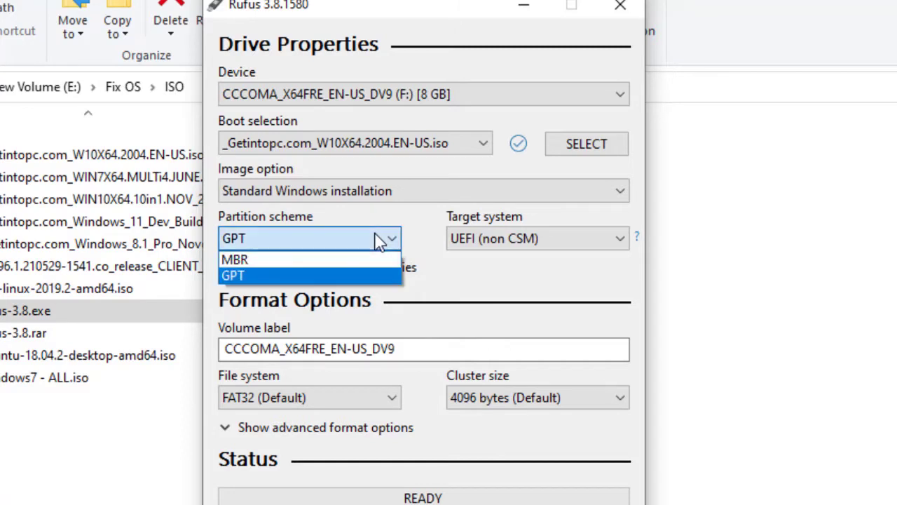
left_click(256, 263)
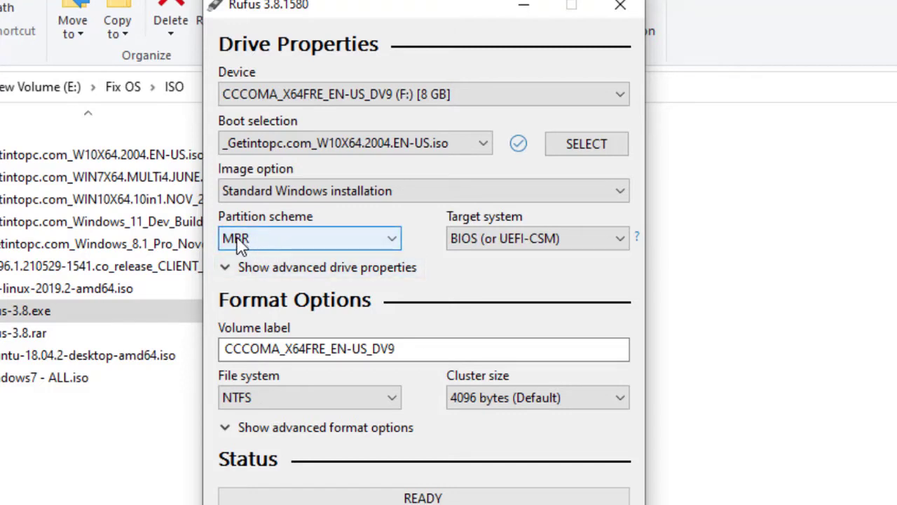
left_click(355, 242)
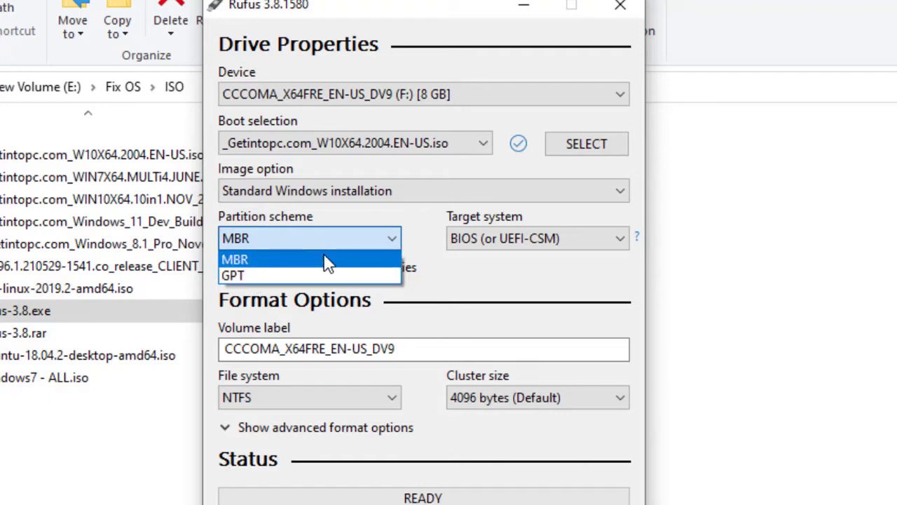
left_click(339, 261)
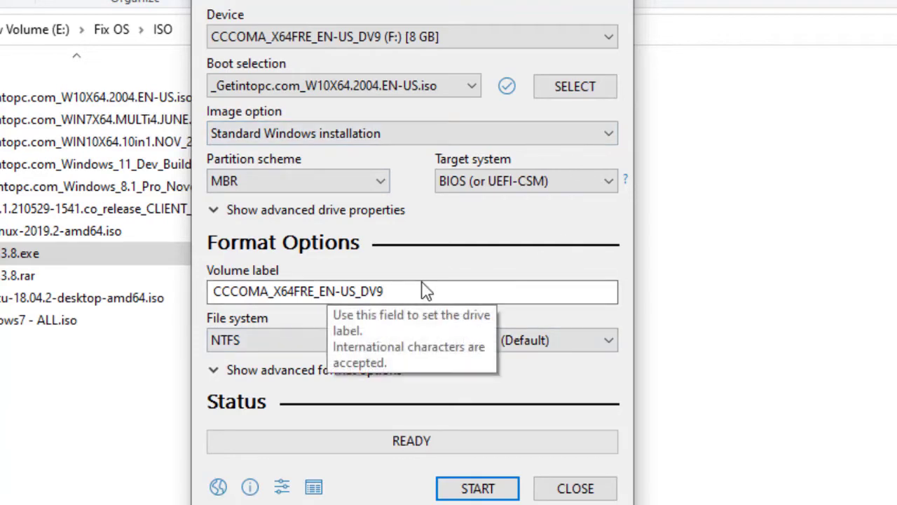
Write the Windows 10 image to USB drive F:, accepting the erasure of its data, and close Rufus once the write is complete
left_click(479, 490)
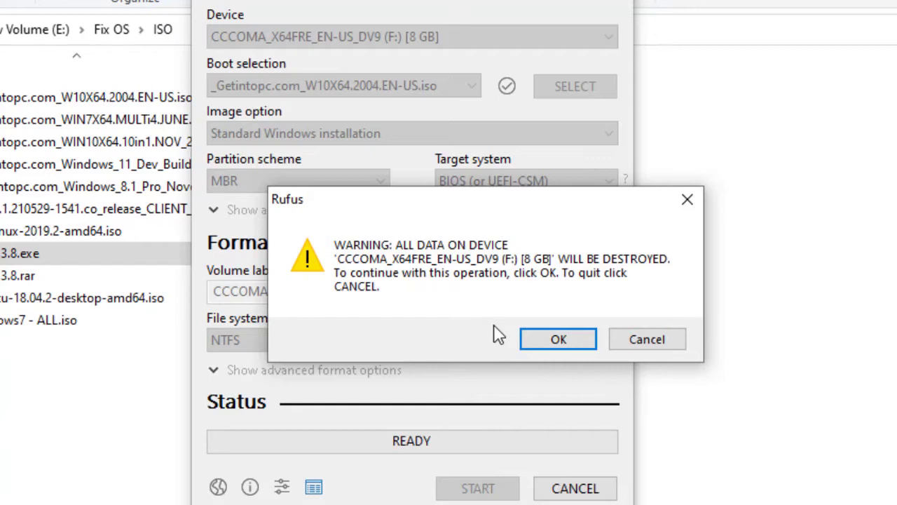
left_click(559, 341)
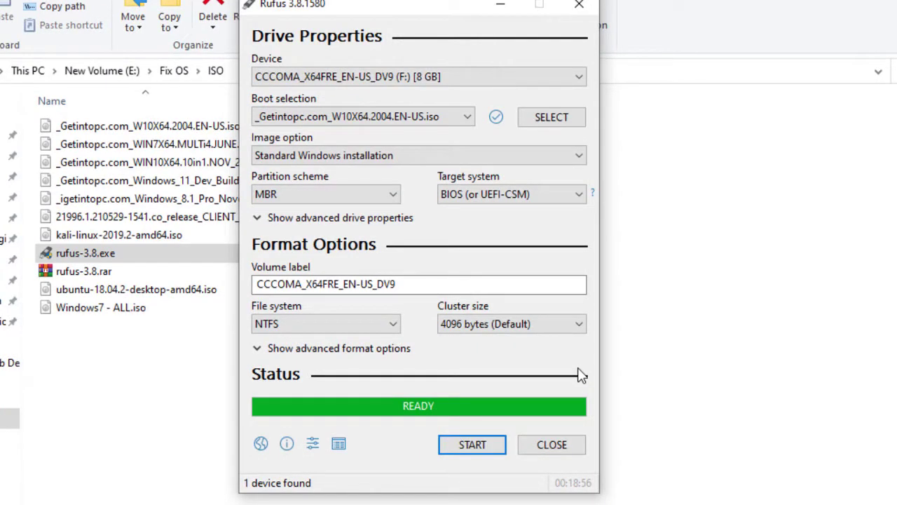
left_click(547, 447)
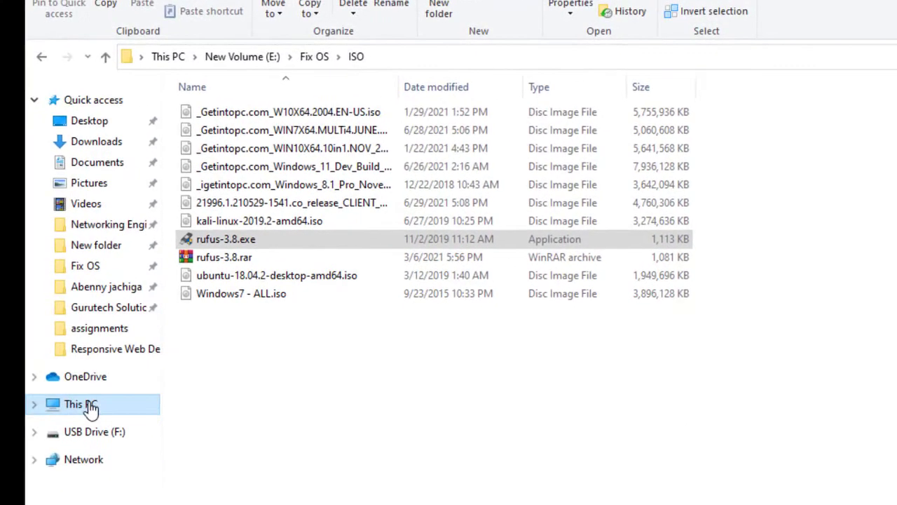
Open USB Drive (F:) from This PC and inspect the Windows setup files and the boot folder's details
left_click(90, 406)
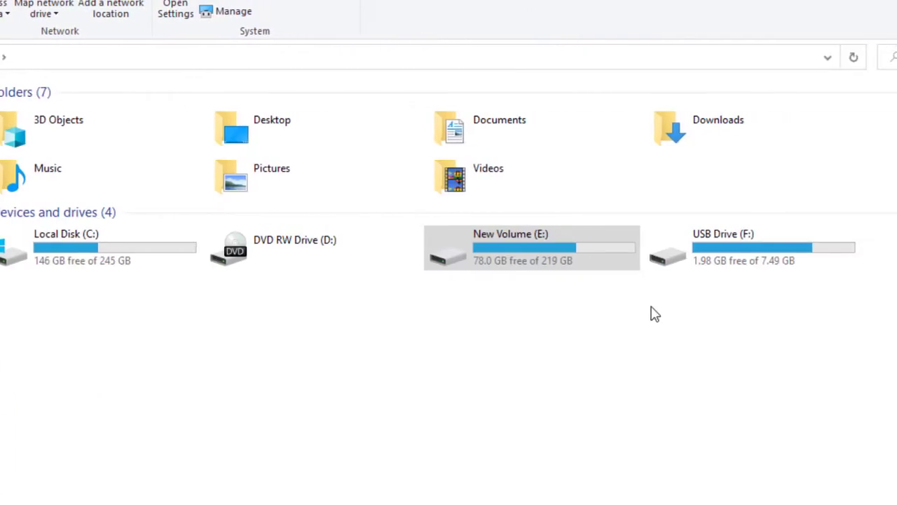
left_click(745, 264)
double_click(776, 276)
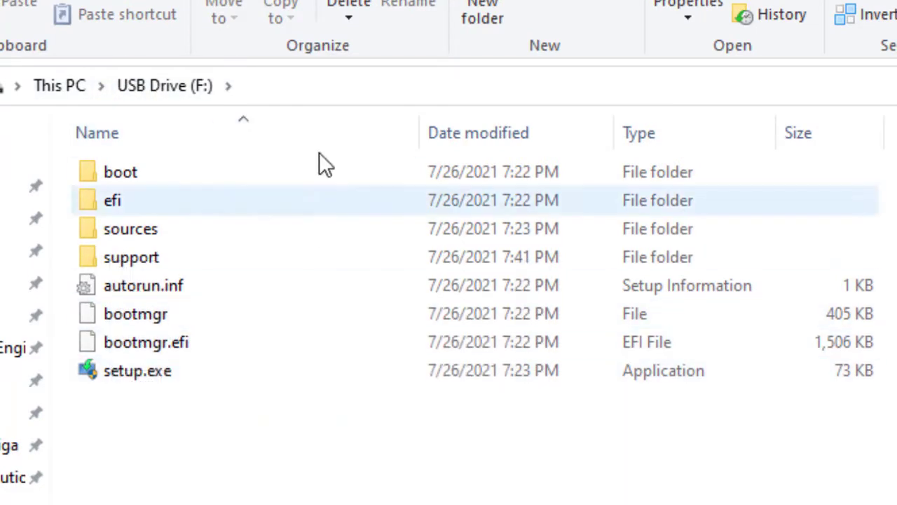
mouse_move(124, 173)
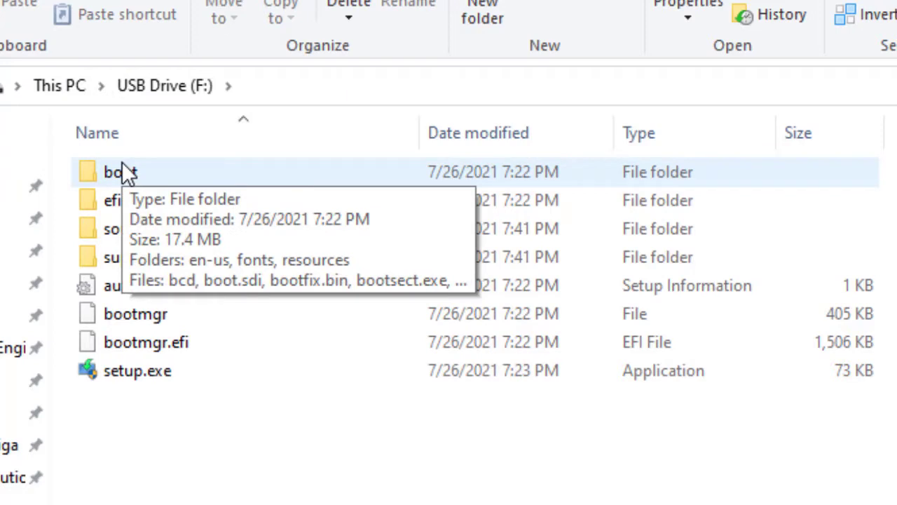
Return to This PC and eject USB Drive (F:)
left_click(79, 96)
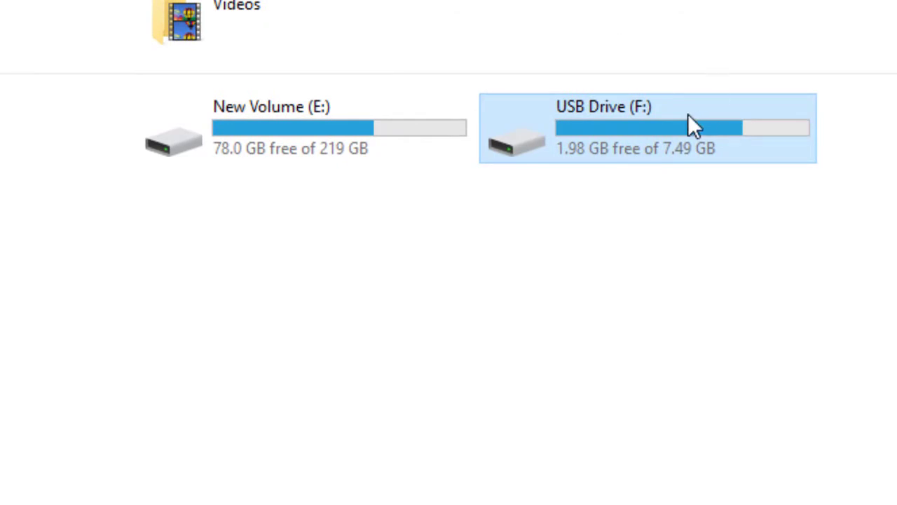
mouse_move(688, 115)
right_click(688, 115)
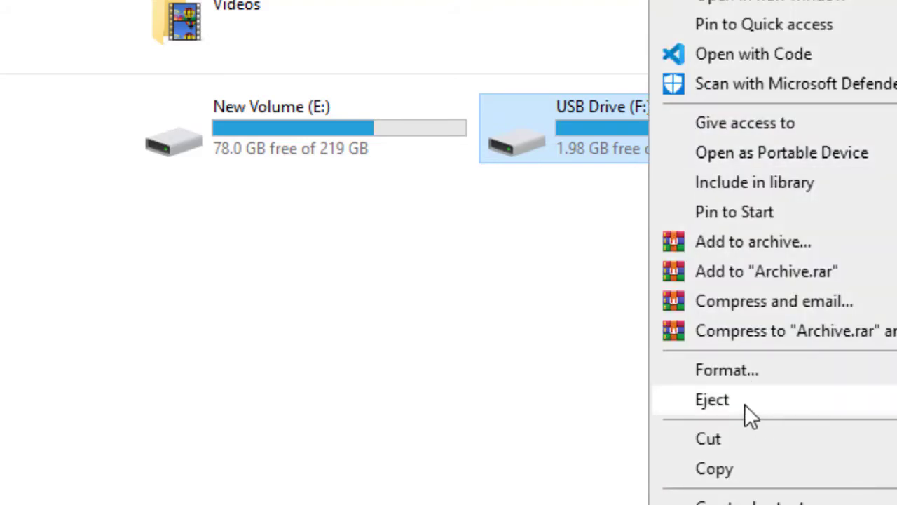
left_click(745, 404)
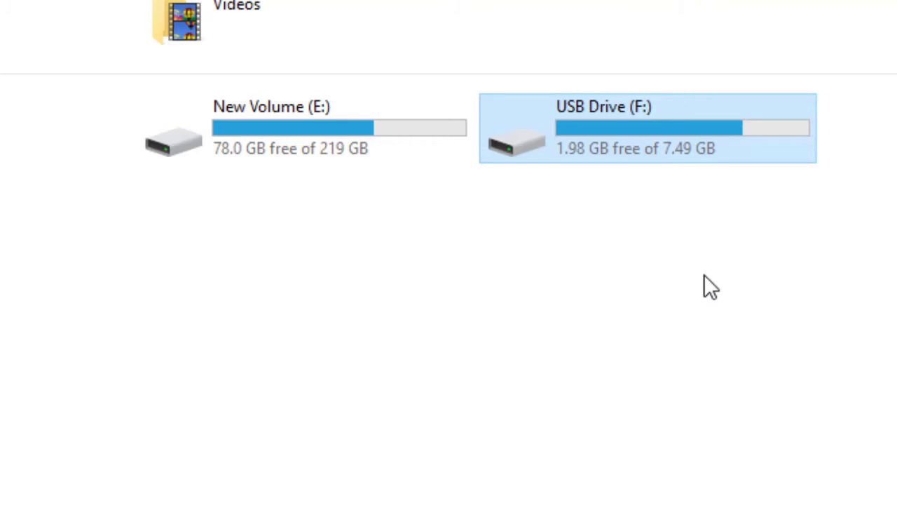